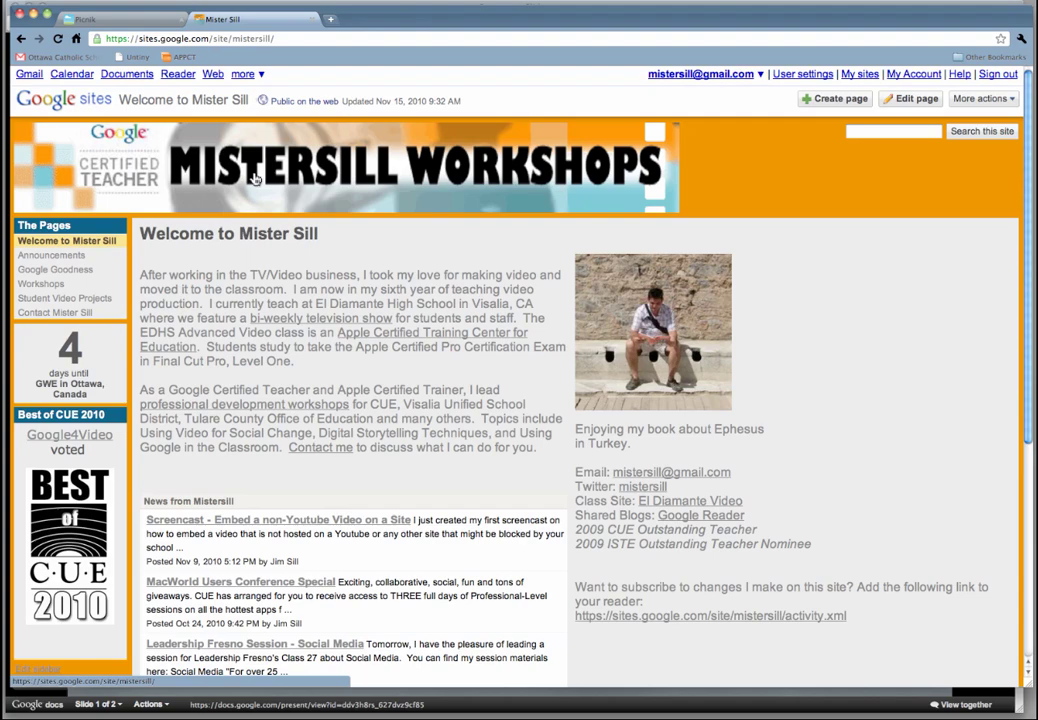
# Step: Switch from the Mister Sill Google Site to the Picnik browser tab
pyautogui.click(127, 25)
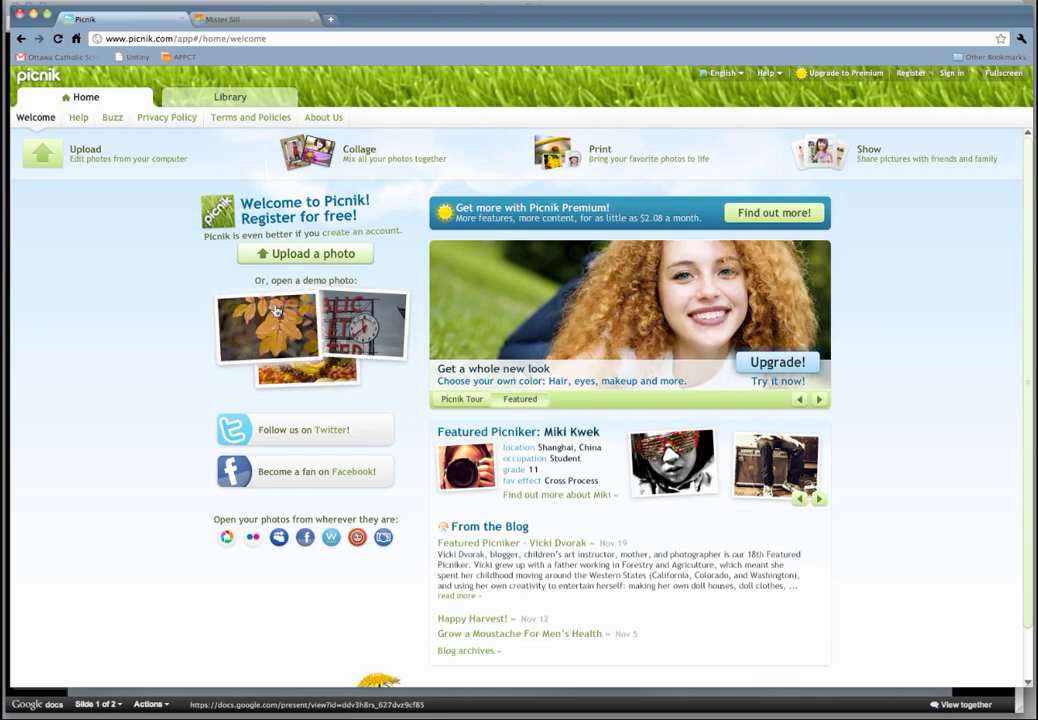
# Step: Load the autumn-leaves demo photo (1024x681) into Picnik's Edit tab
pyautogui.click(277, 321)
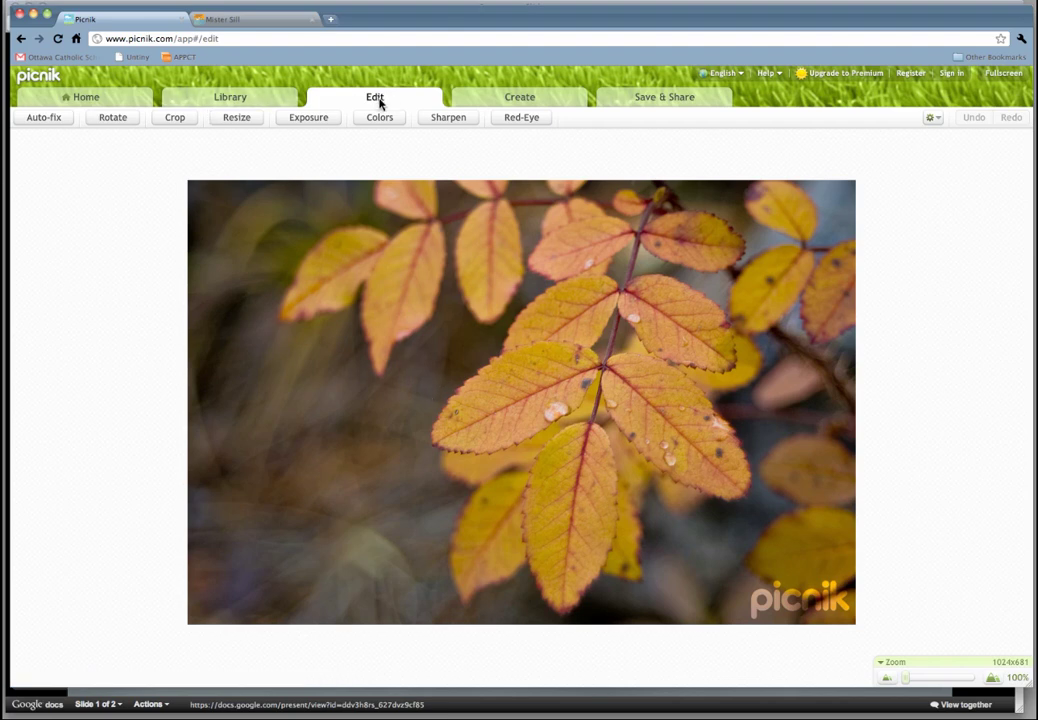
# Step: Crop the photo to an 800 x 150 strip over the central leaves
pyautogui.click(177, 118)
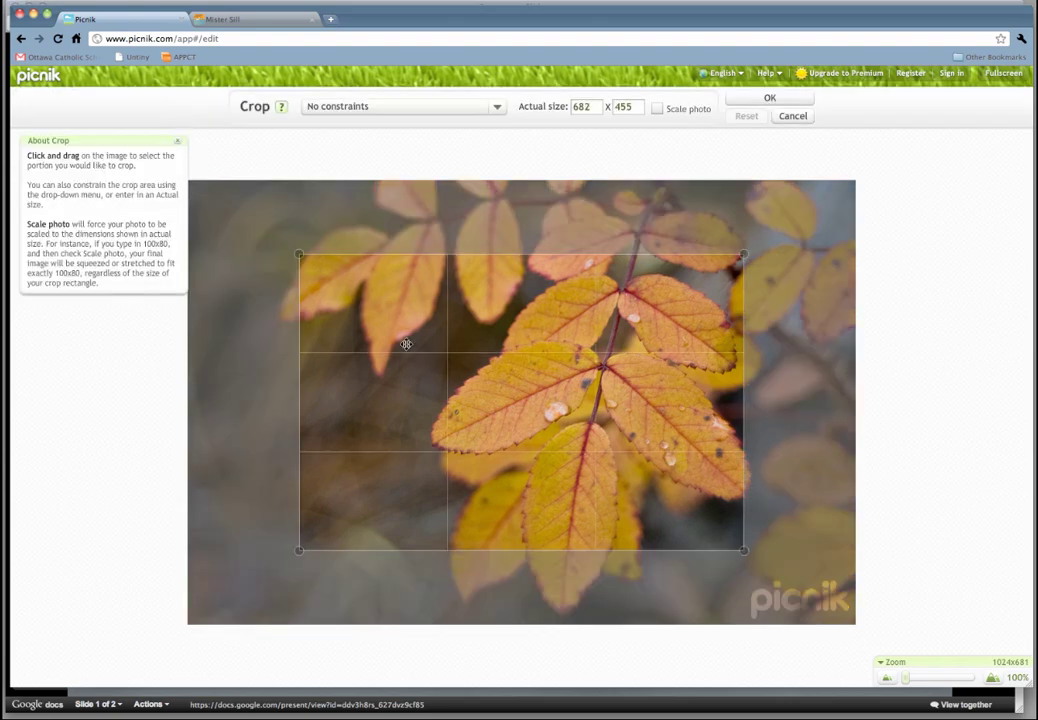
pyautogui.moveTo(422, 341); pyautogui.dragTo(364, 337)
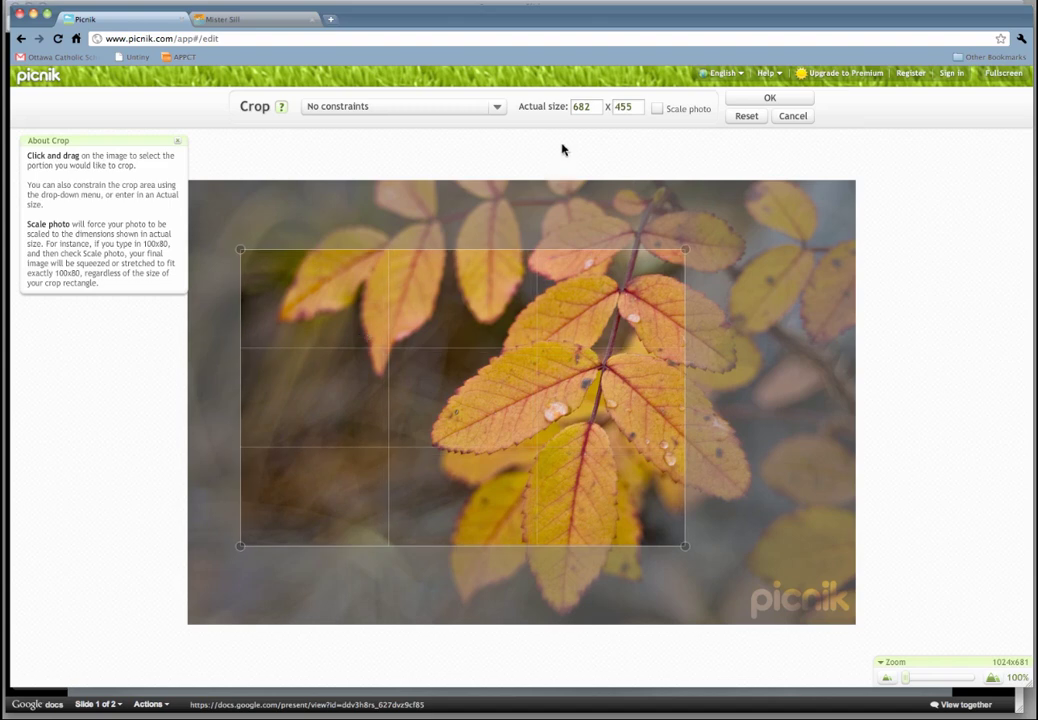
pyautogui.click(583, 108)
pyautogui.moveTo(590, 107); pyautogui.dragTo(568, 106)
pyautogui.write('800')
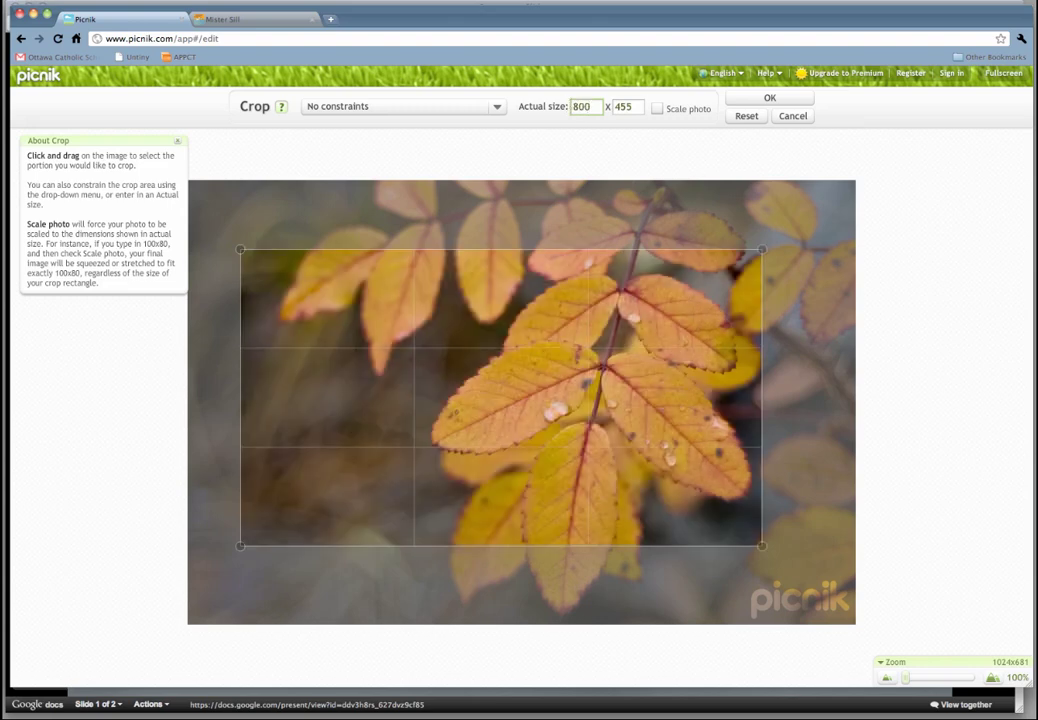
pyautogui.press('Tab')
pyautogui.write('150')
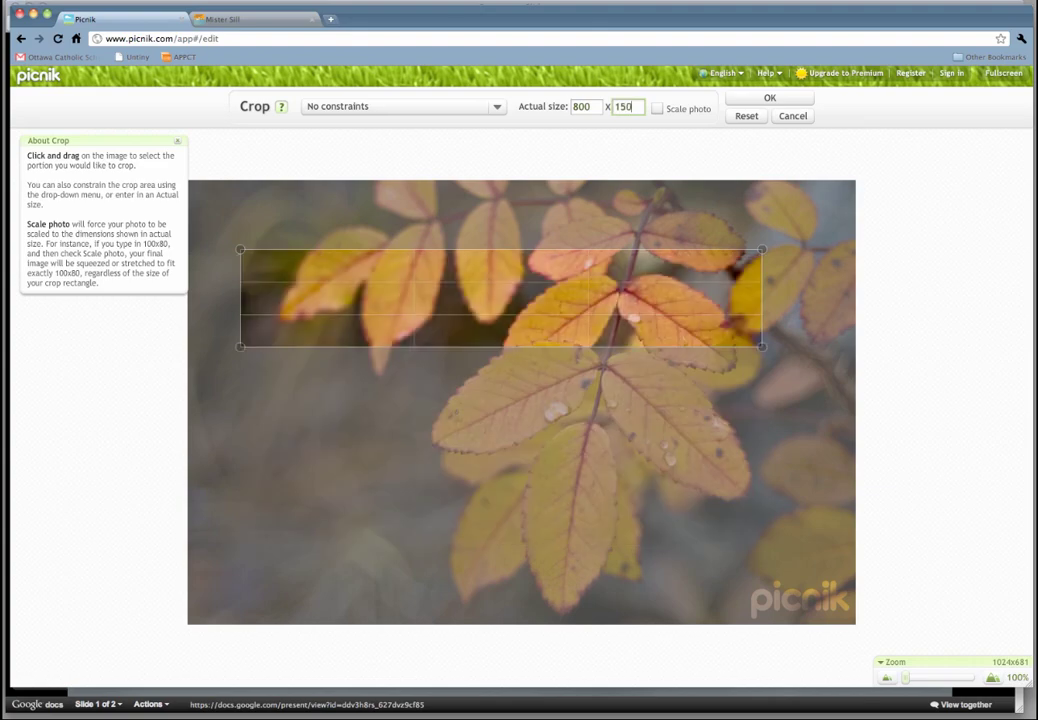
pyautogui.scroll(3, 533, 303)
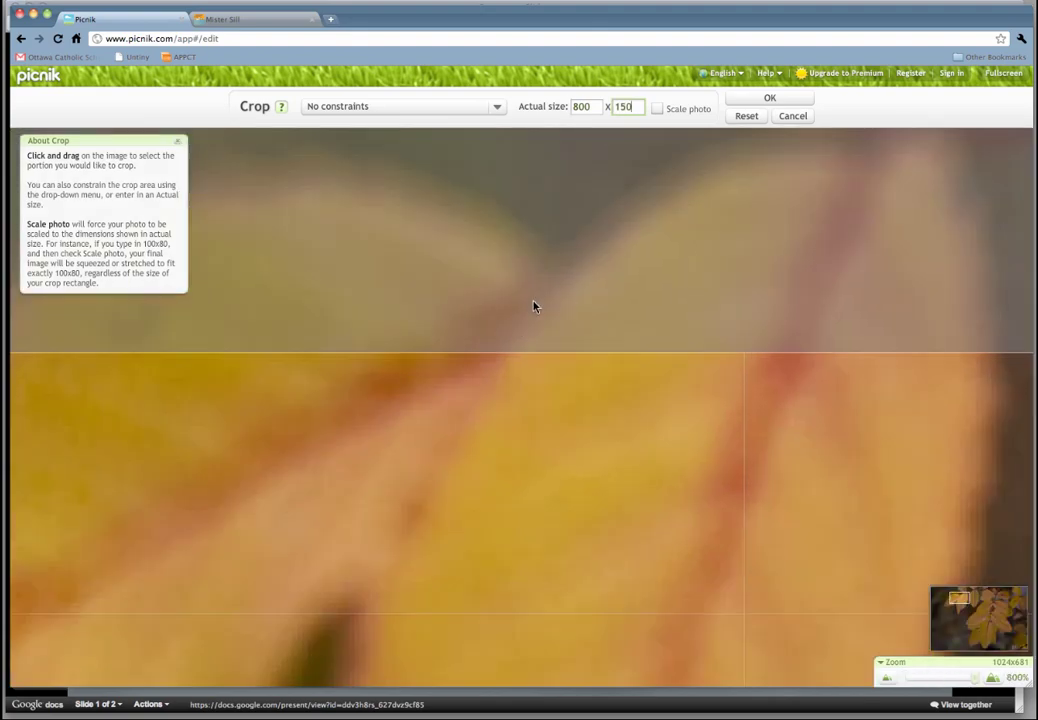
pyautogui.scroll(-3, 535, 303)
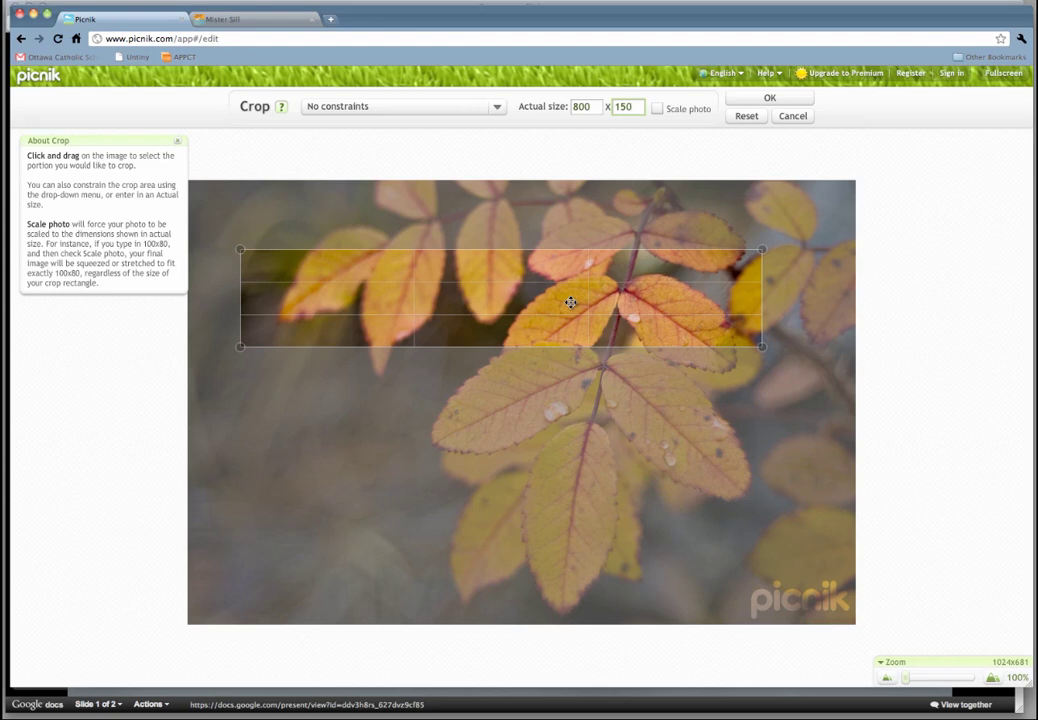
pyautogui.moveTo(570, 302); pyautogui.dragTo(516, 355)
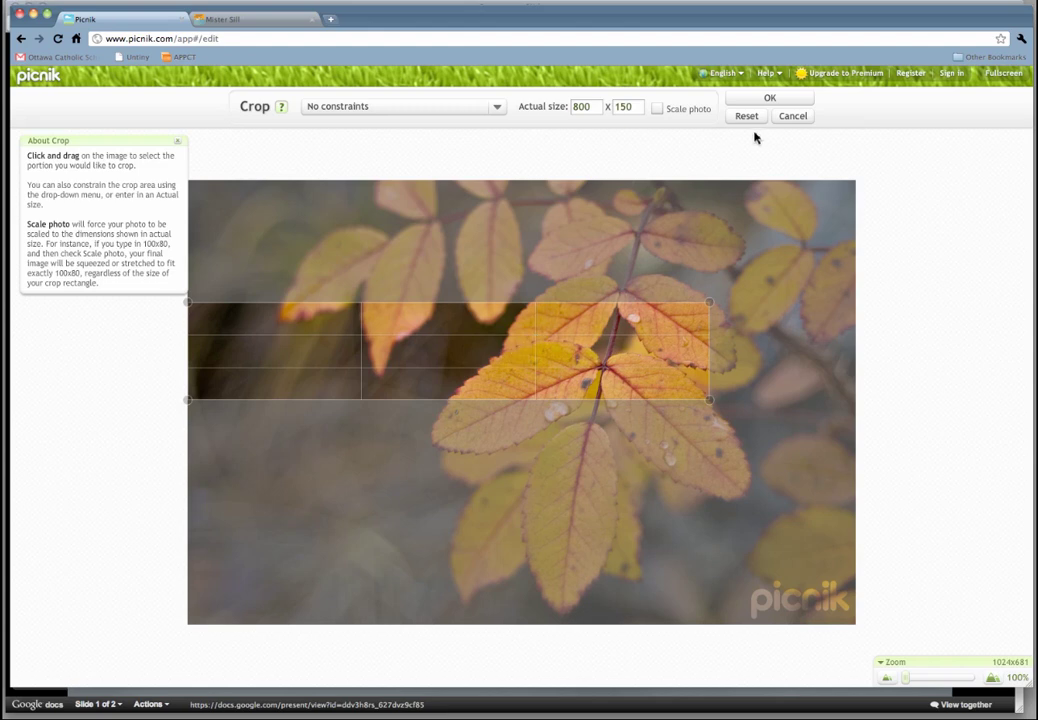
pyautogui.click(772, 99)
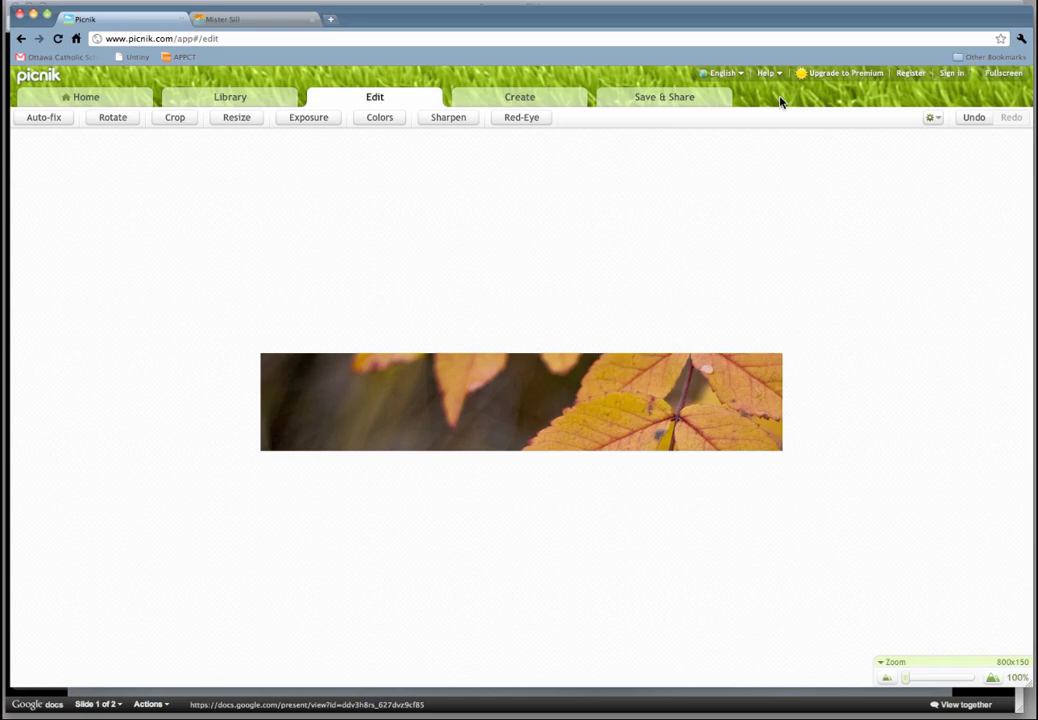
# Step: Apply the Soften effect with a higher amount and no fade
pyautogui.click(535, 99)
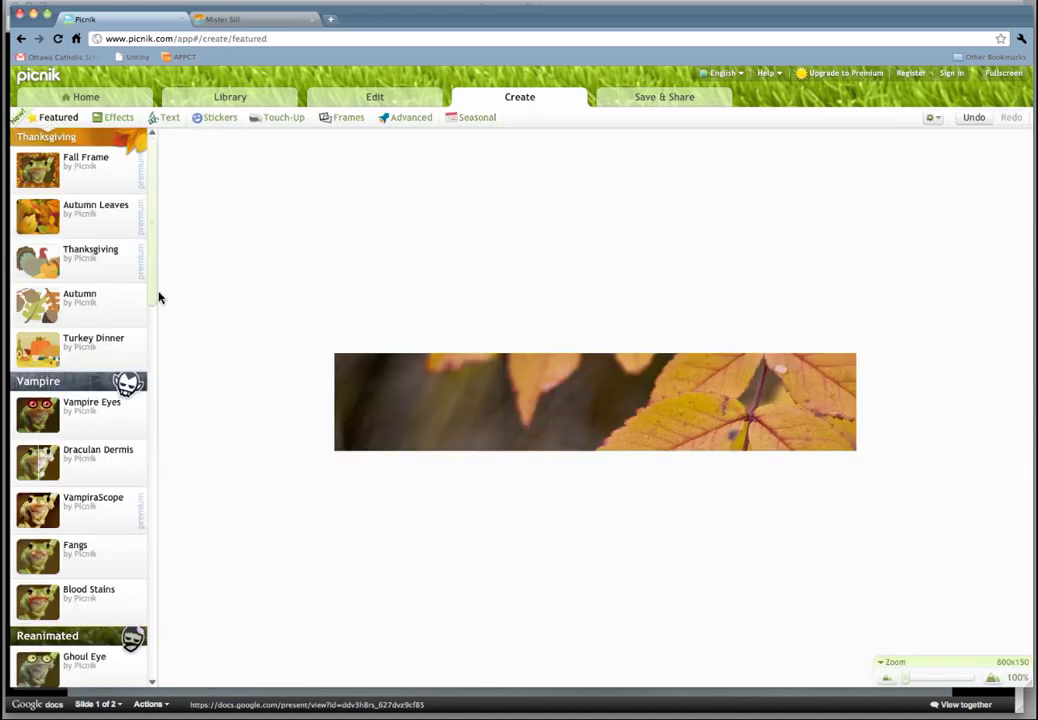
pyautogui.moveTo(155, 295)
pyautogui.mouseDown()
pyautogui.moveTo(155, 378)
pyautogui.moveTo(151, 285)
pyautogui.mouseUp()
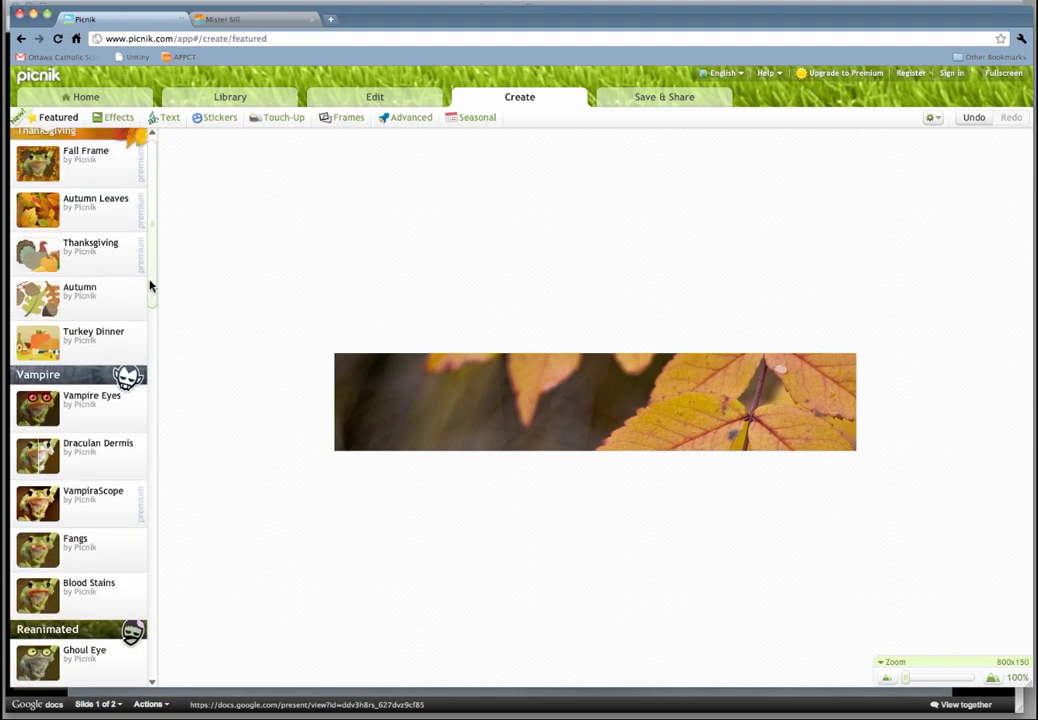
pyautogui.click(115, 119)
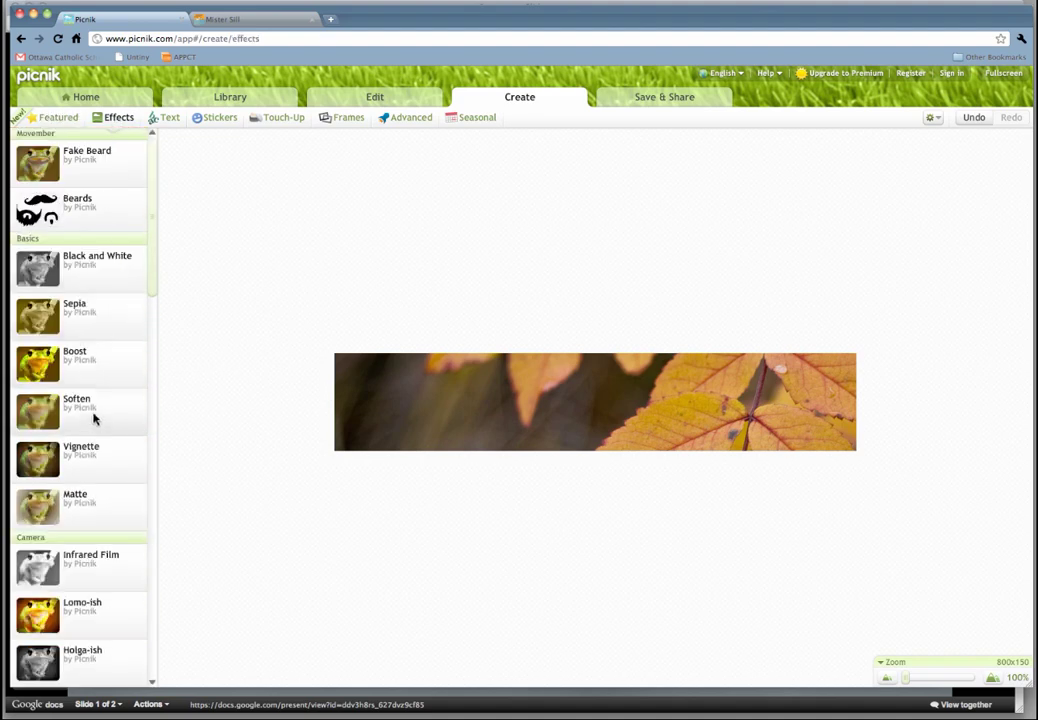
pyautogui.click(95, 418)
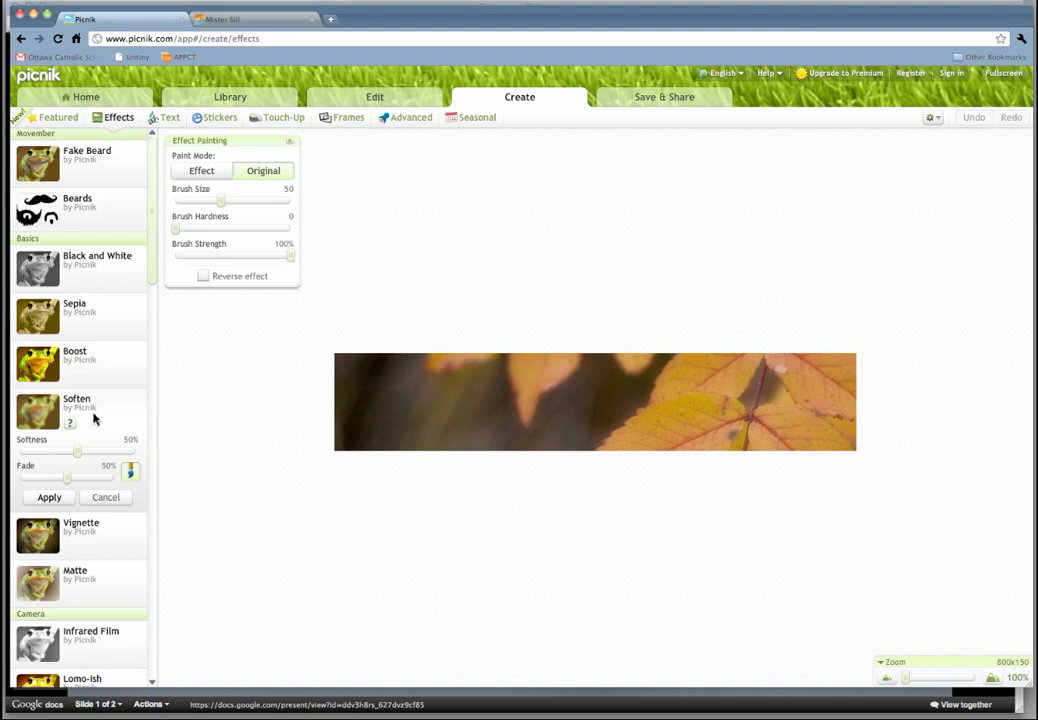
pyautogui.moveTo(77, 450); pyautogui.dragTo(118, 449)
pyautogui.moveTo(70, 477); pyautogui.dragTo(15, 482)
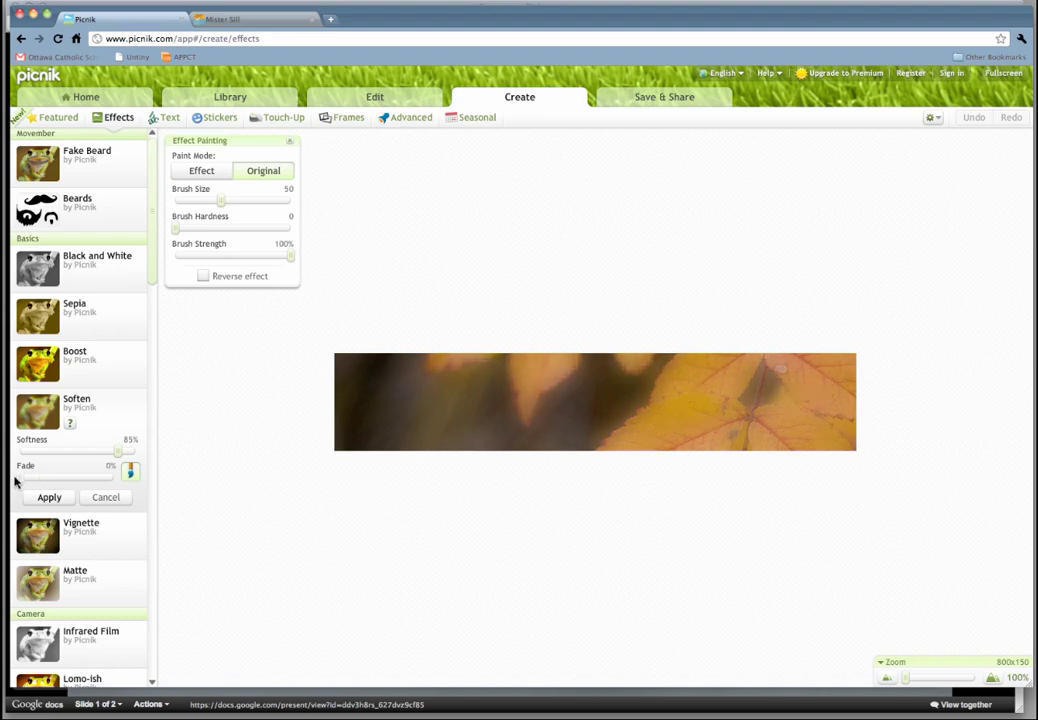
pyautogui.click(47, 497)
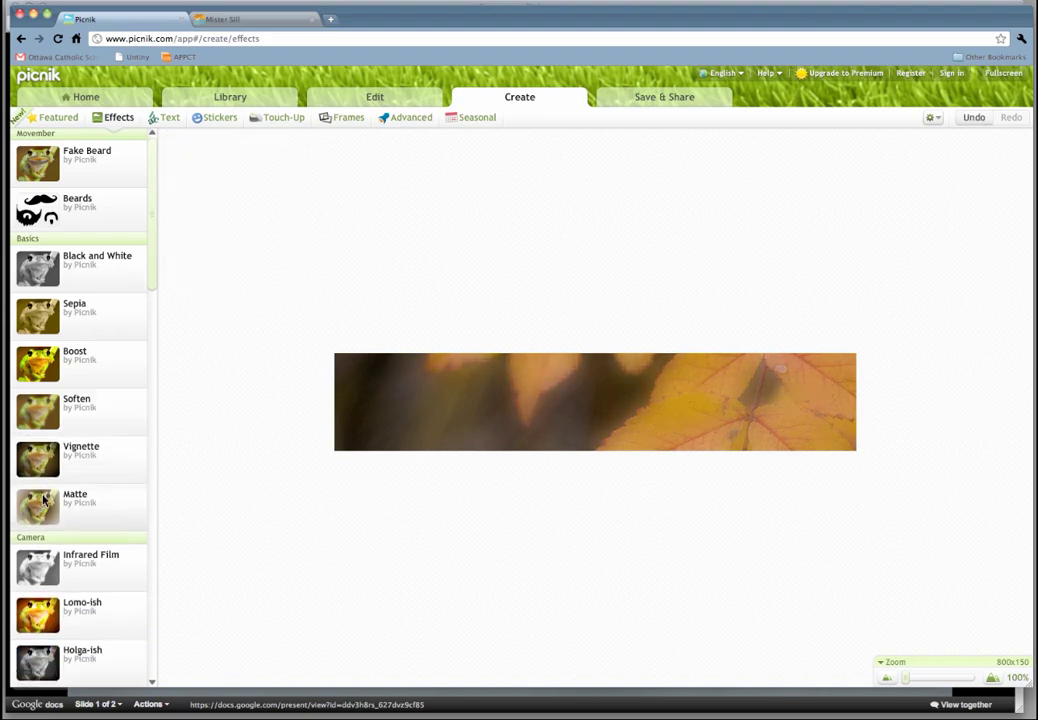
# Step: Add a subtle Vignette at size 6 and 6% strength
pyautogui.click(91, 467)
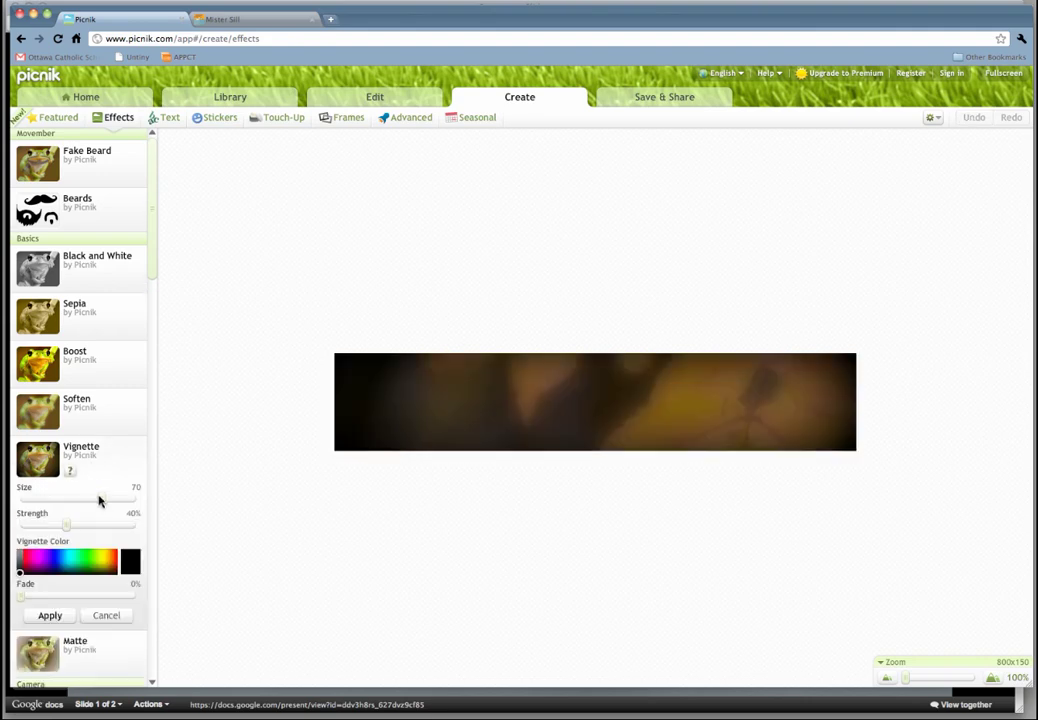
pyautogui.moveTo(100, 499); pyautogui.dragTo(30, 526)
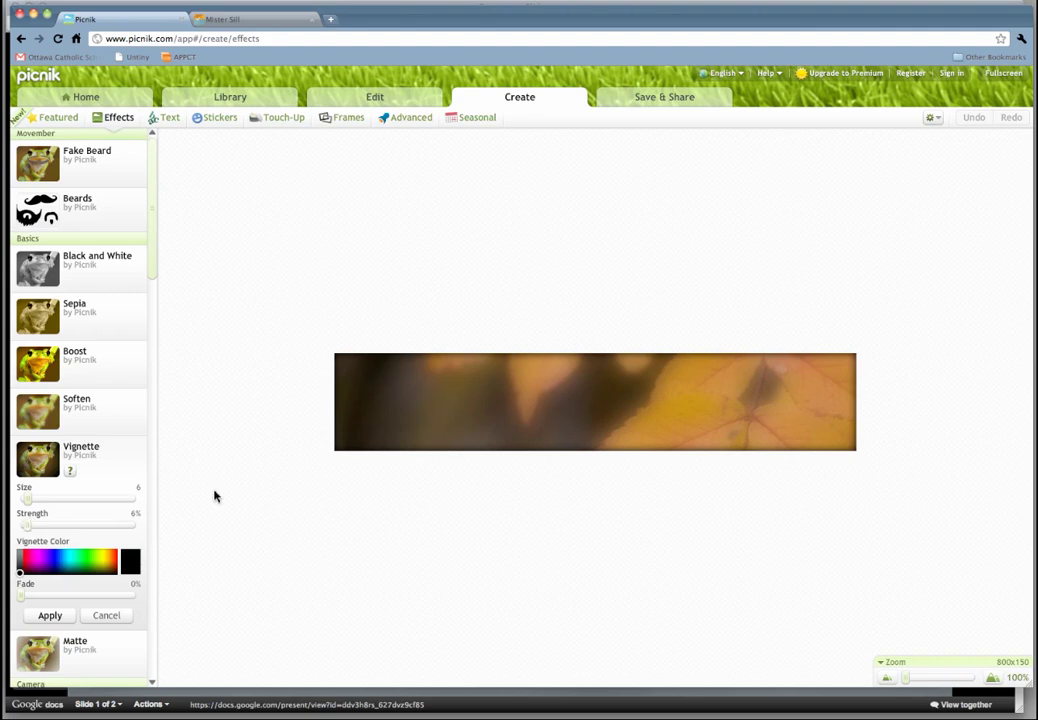
pyautogui.click(50, 614)
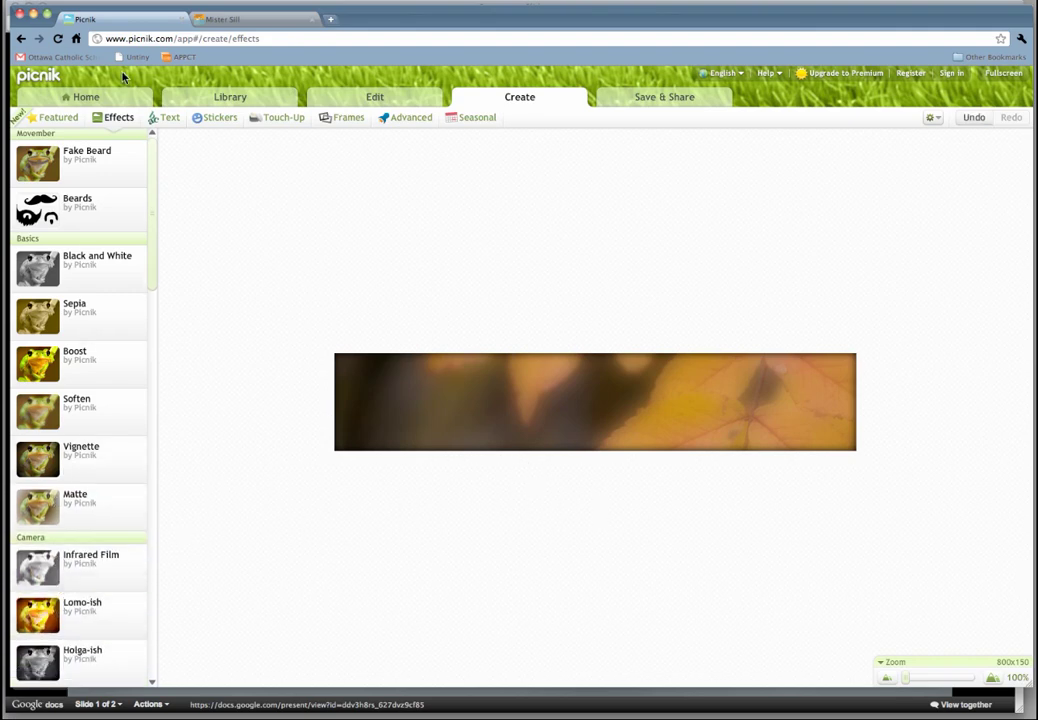
# Step: Add the text 'Mistersill Banner' to the image
pyautogui.click(170, 121)
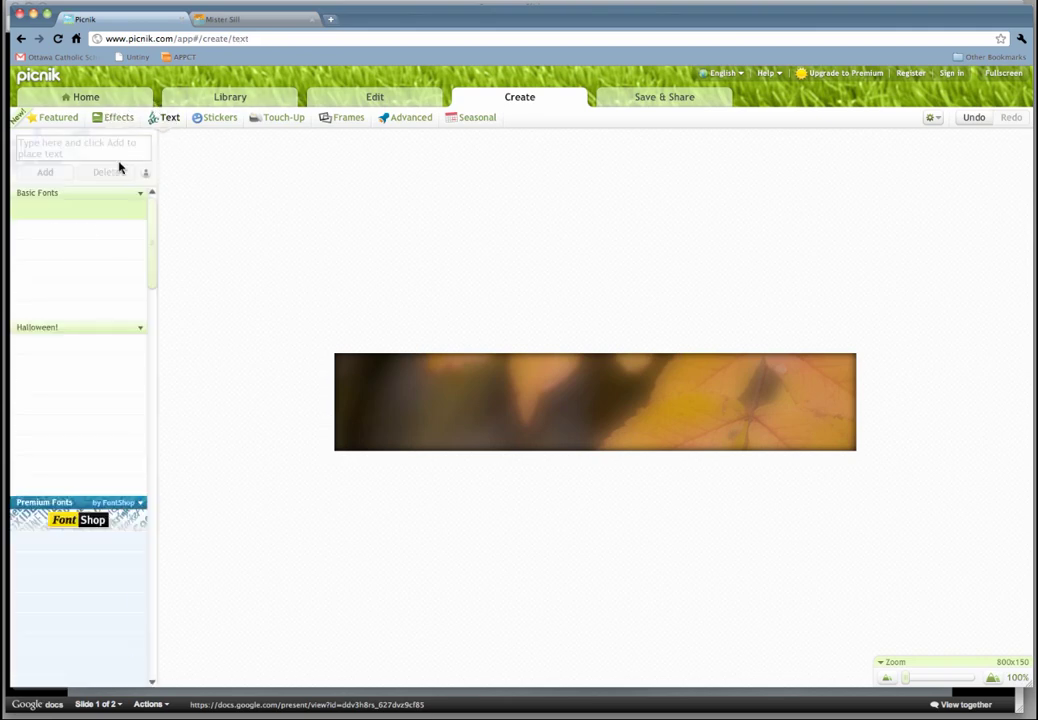
pyautogui.click(114, 155)
pyautogui.write('Mistersill Banner')
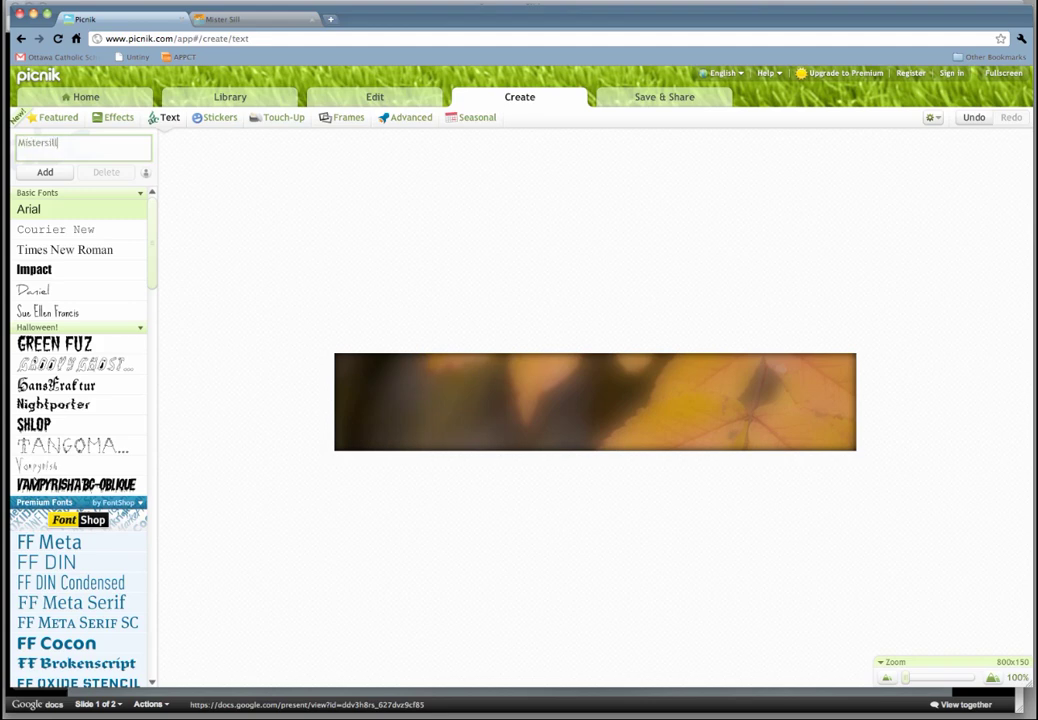
pyautogui.click(47, 172)
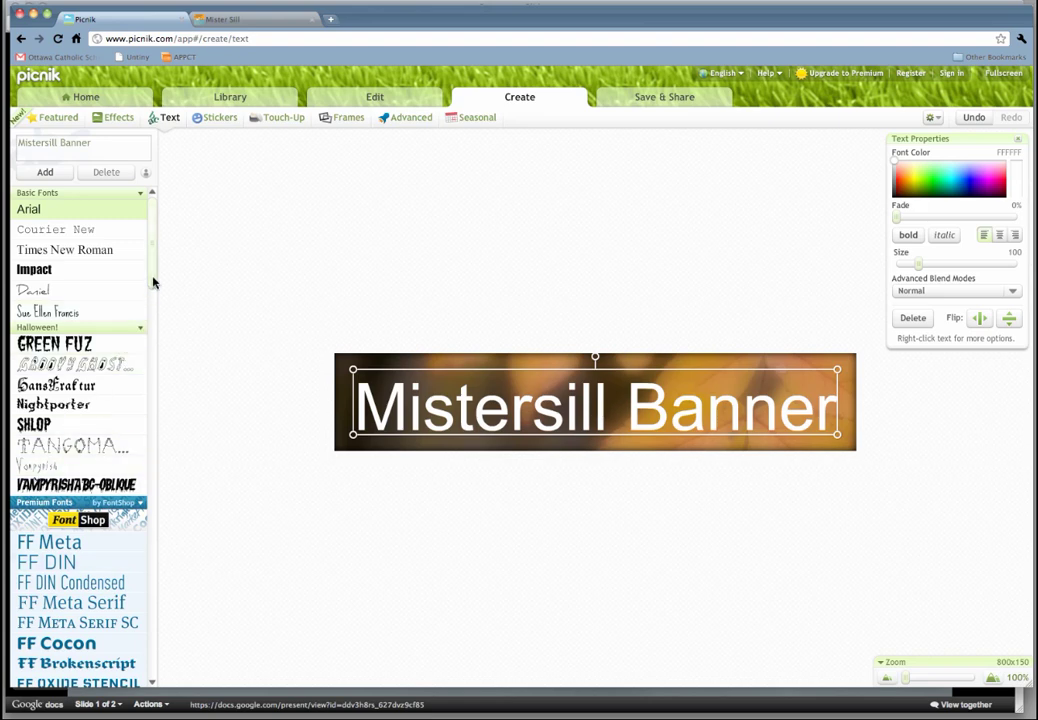
# Step: Set the text to Wenceslas, enlarge it to size 151, and fit it inside the banner
pyautogui.scroll(-10, 150, 300)
pyautogui.scroll(-5, 153, 374)
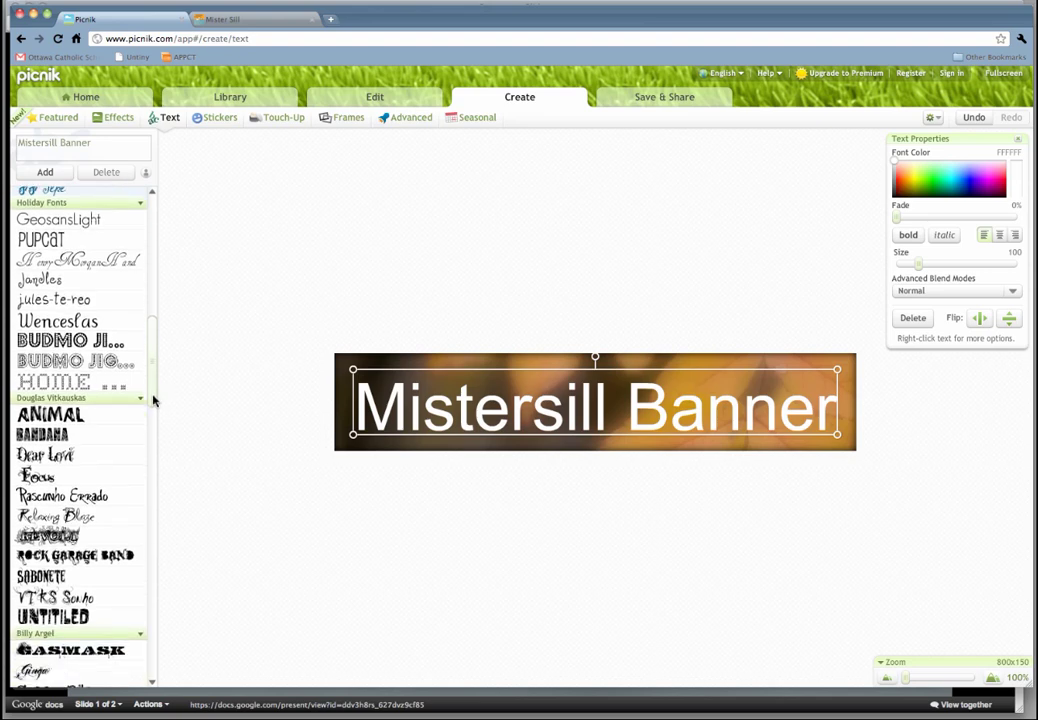
pyautogui.scroll(-1, 153, 402)
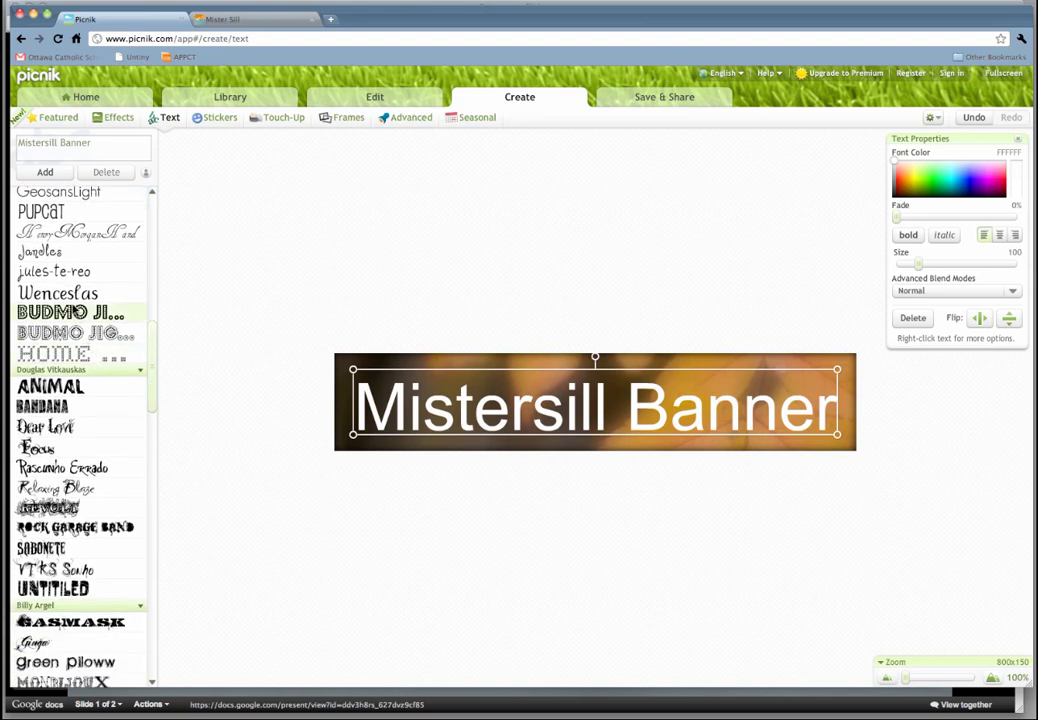
pyautogui.click(73, 295)
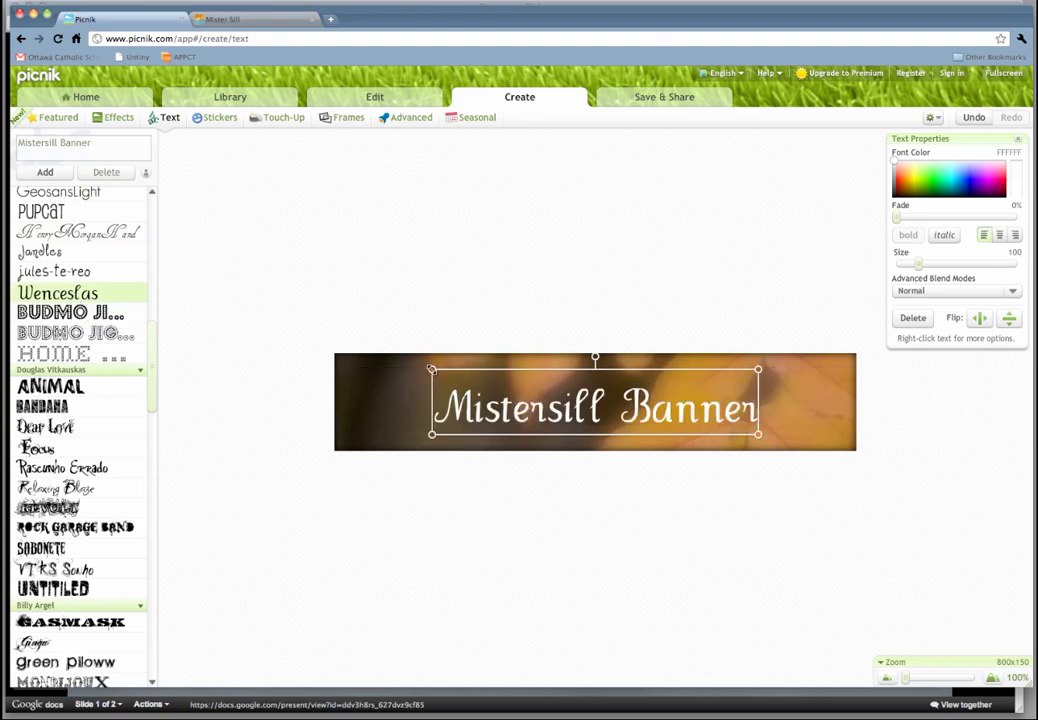
pyautogui.moveTo(431, 369); pyautogui.dragTo(280, 340)
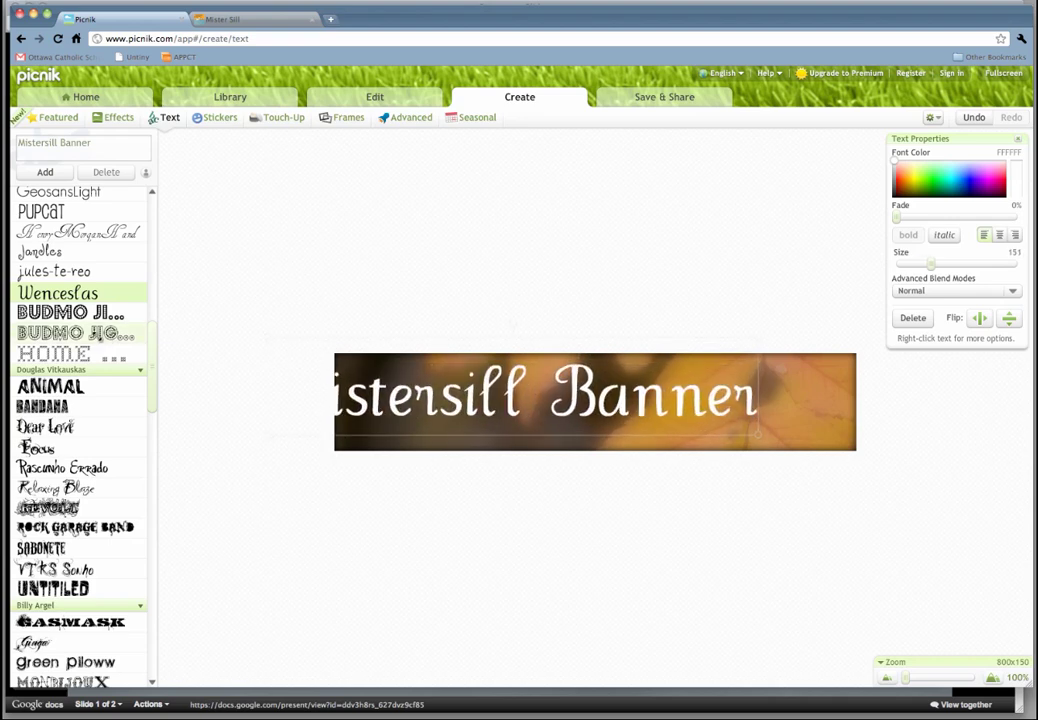
pyautogui.moveTo(592, 405); pyautogui.dragTo(675, 411)
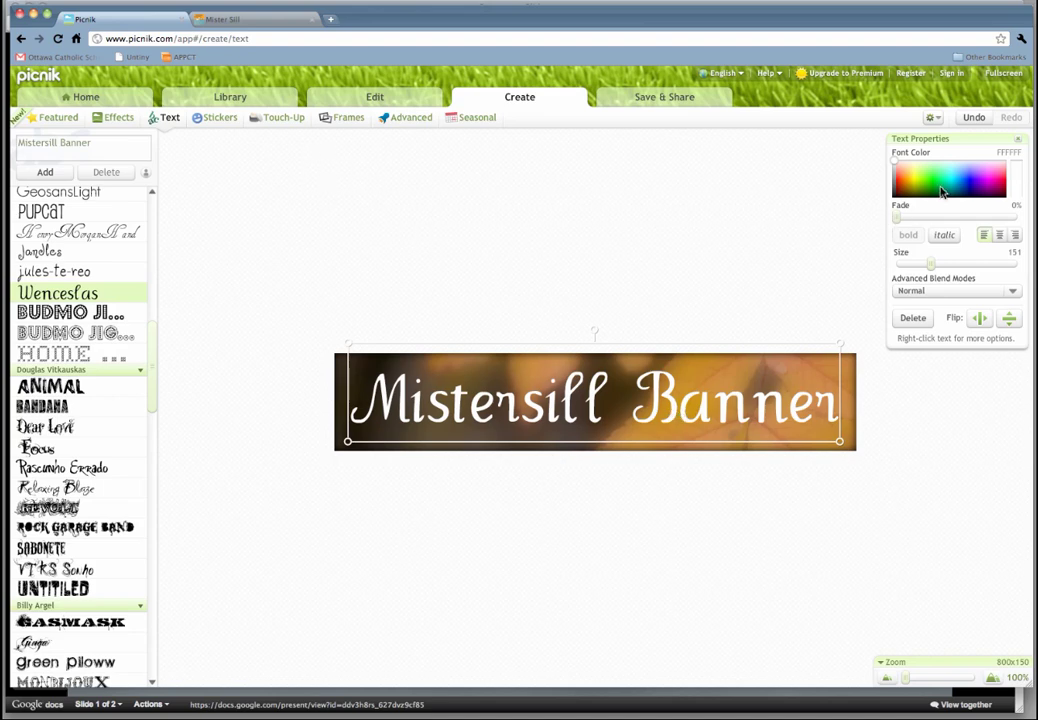
# Step: Apply the Daisy Frame border, then bring up the save-to-computer page
pyautogui.click(340, 119)
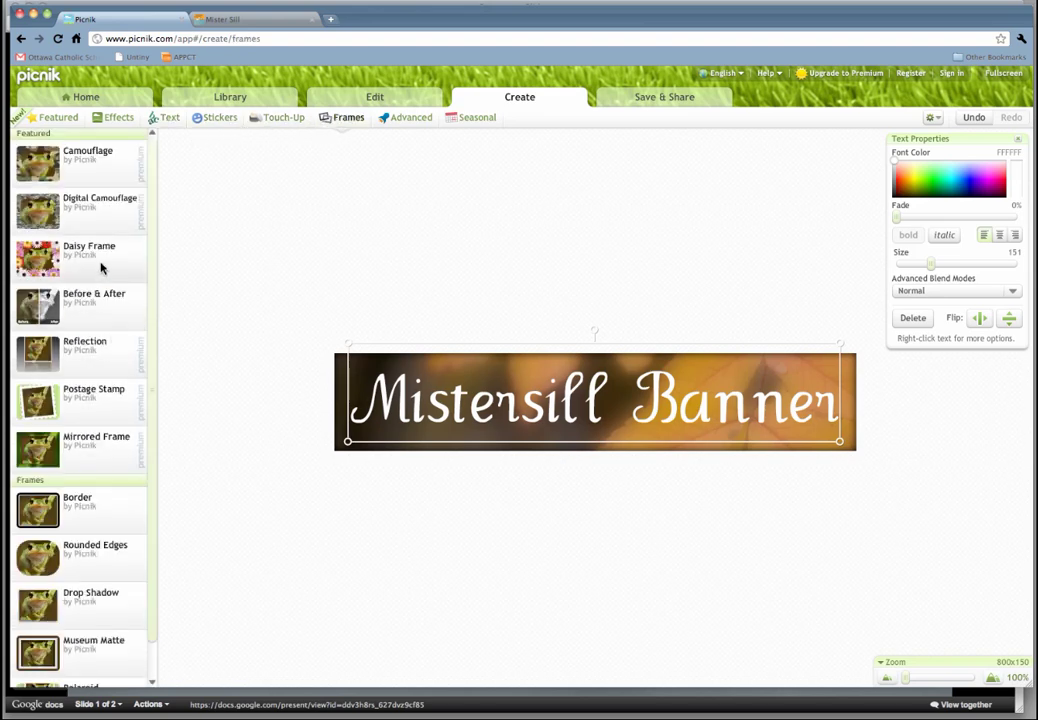
pyautogui.click(101, 268)
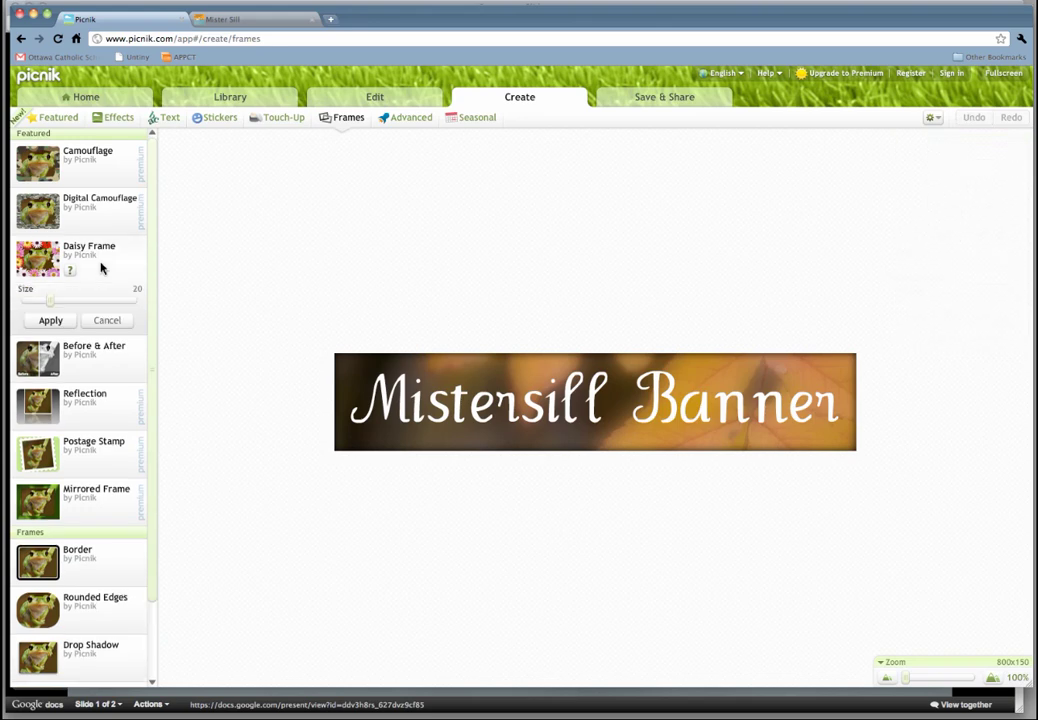
pyautogui.click(66, 321)
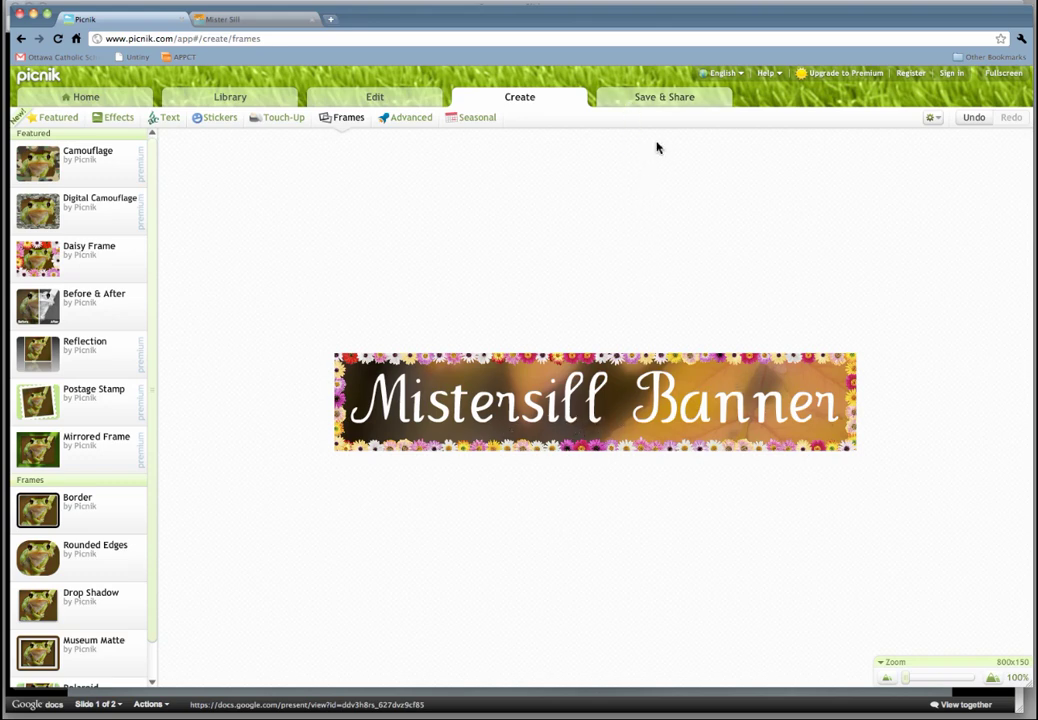
pyautogui.click(663, 100)
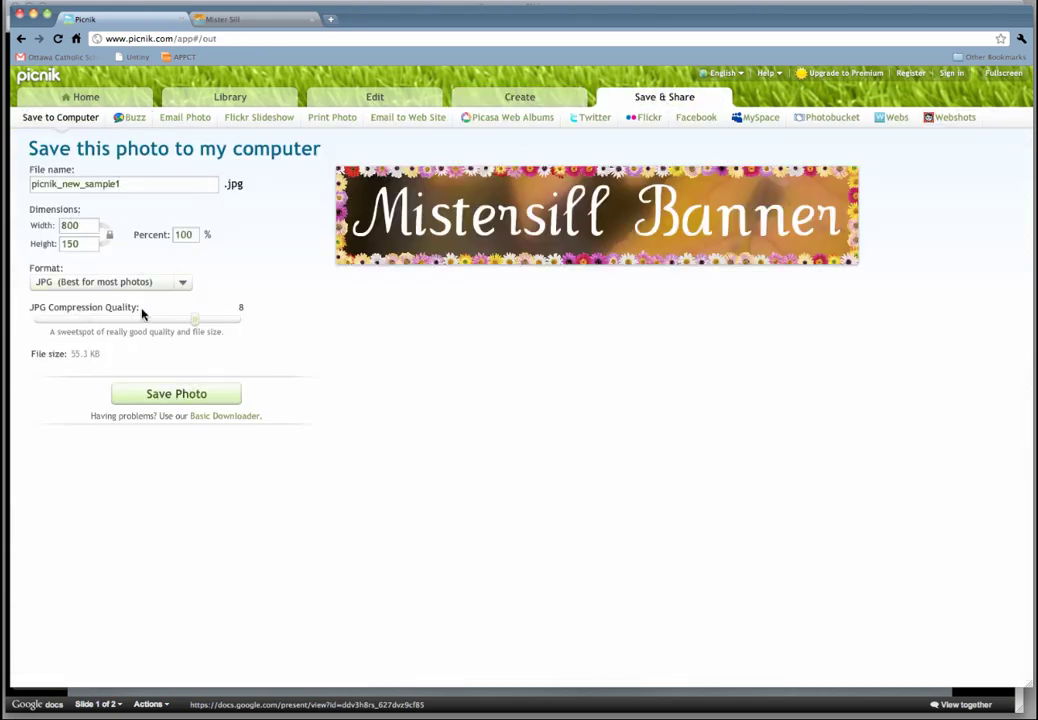
# Step: Save as picnik_new_sample1.jpg on the Desktop, replacing the existing file
pyautogui.click(177, 394)
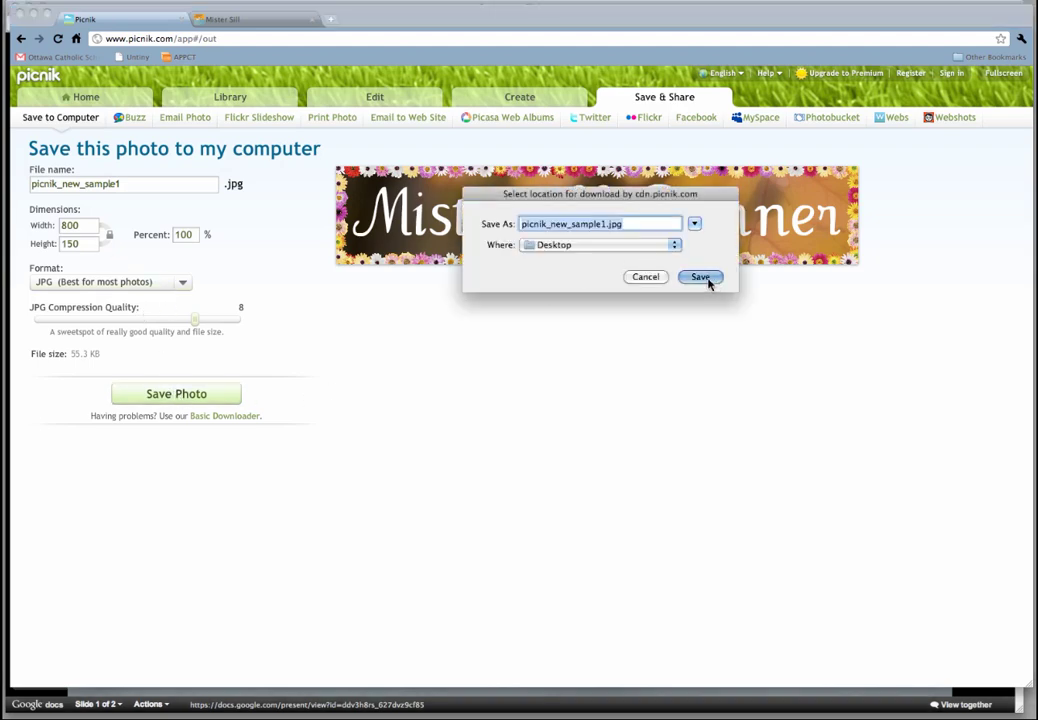
pyautogui.click(703, 277)
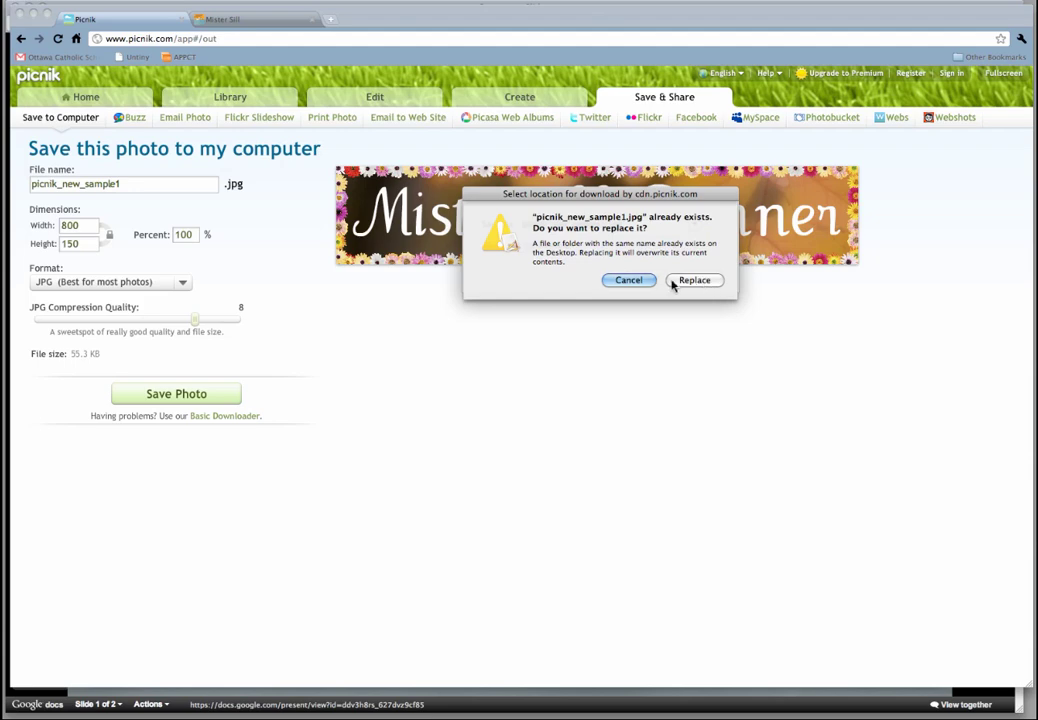
pyautogui.click(700, 281)
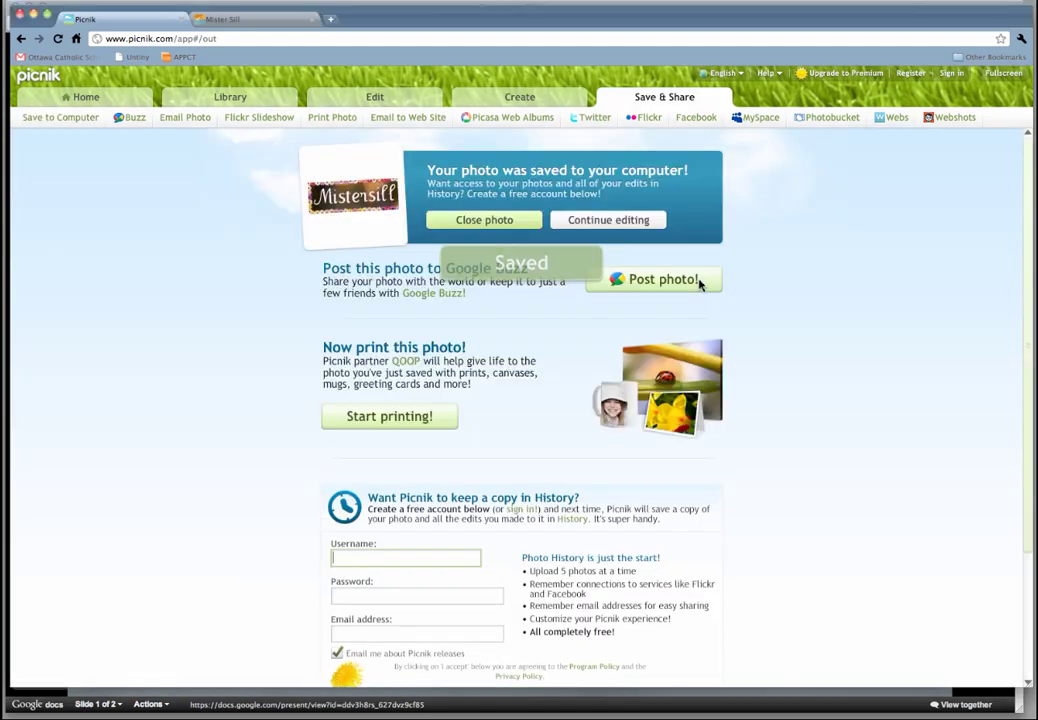